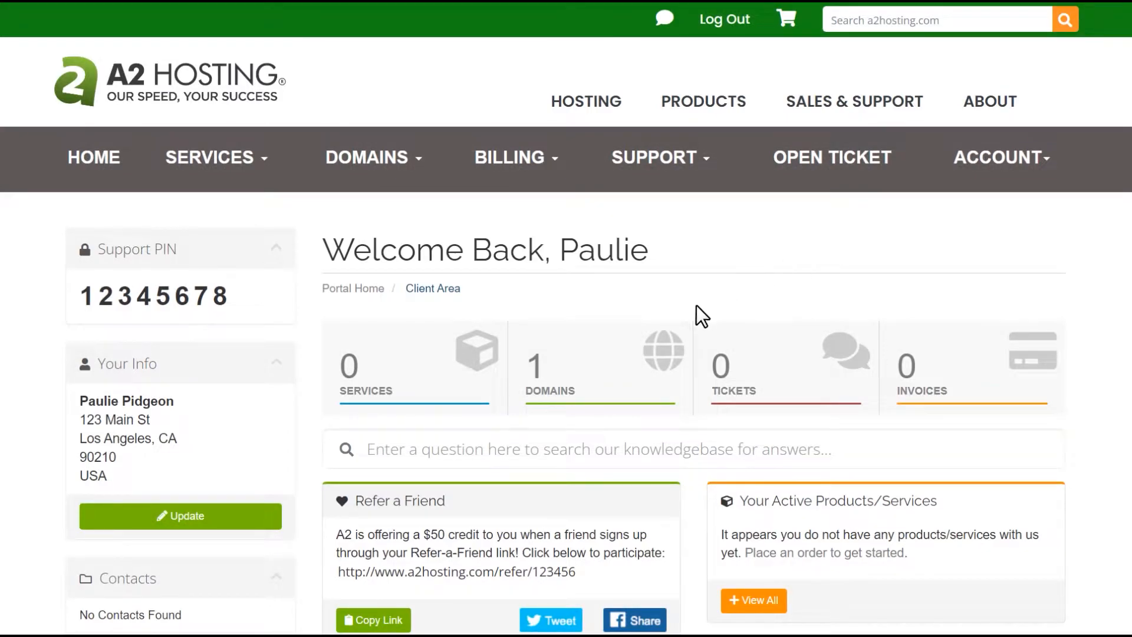
Open the DNS management page of example.com from the domain list, checking its nameserver settings on the way
left_click(640, 366)
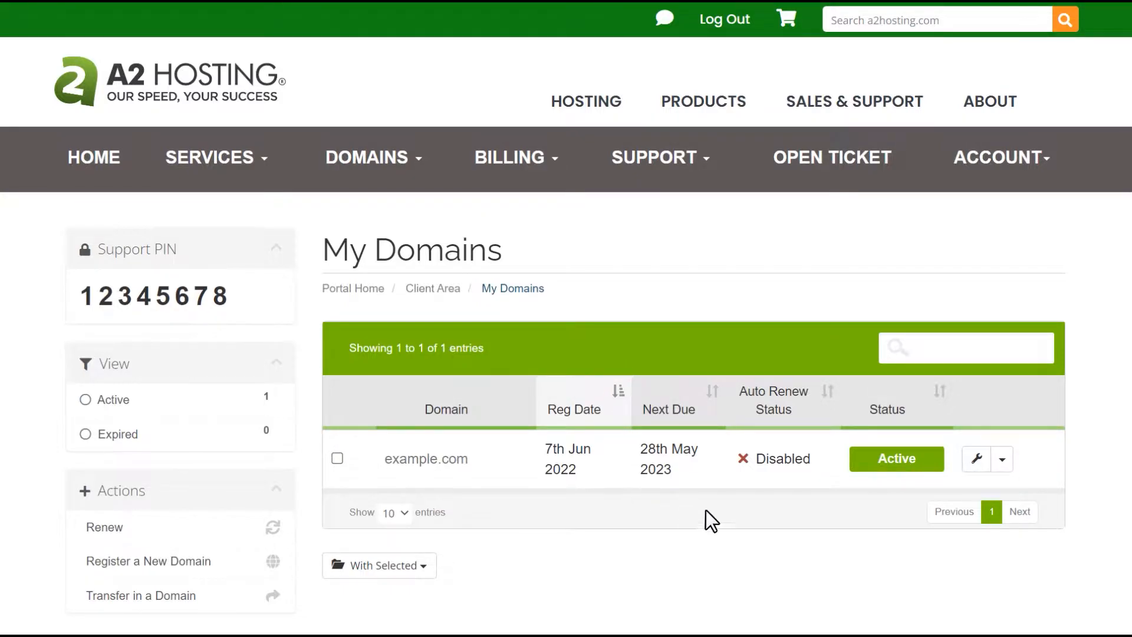
left_click(979, 462)
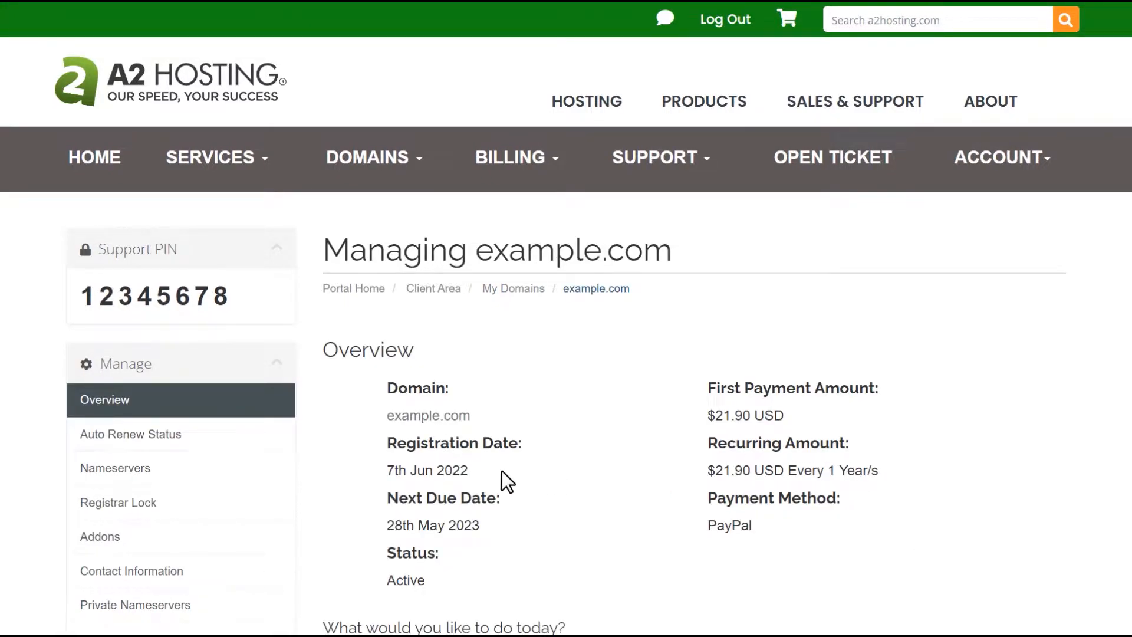
left_click(203, 469)
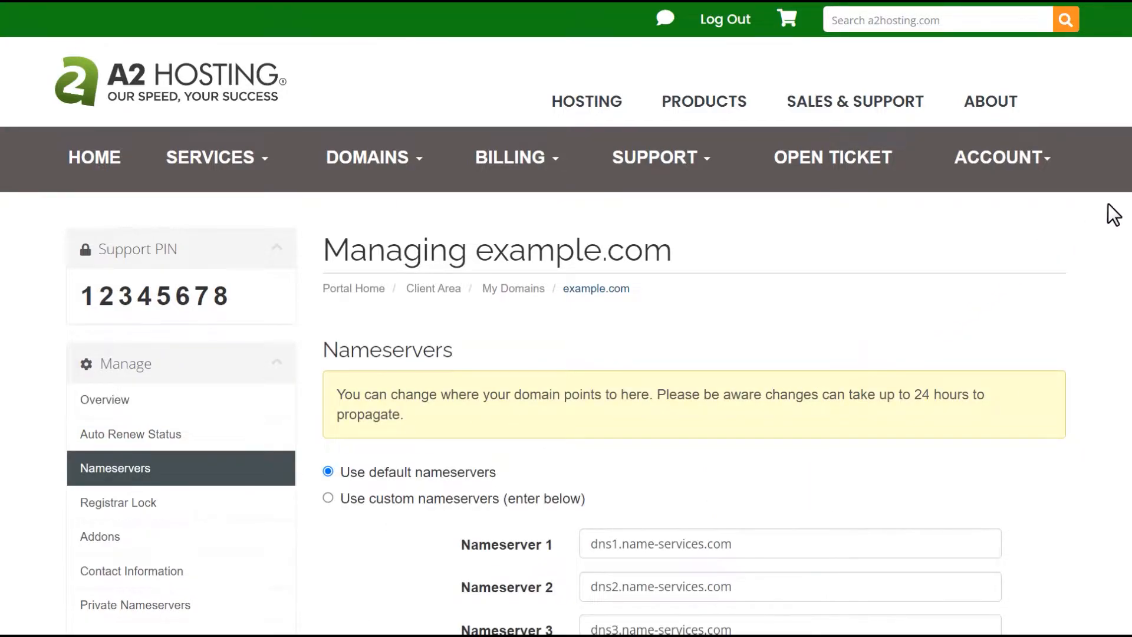
scroll(566, 353, "down", 4)
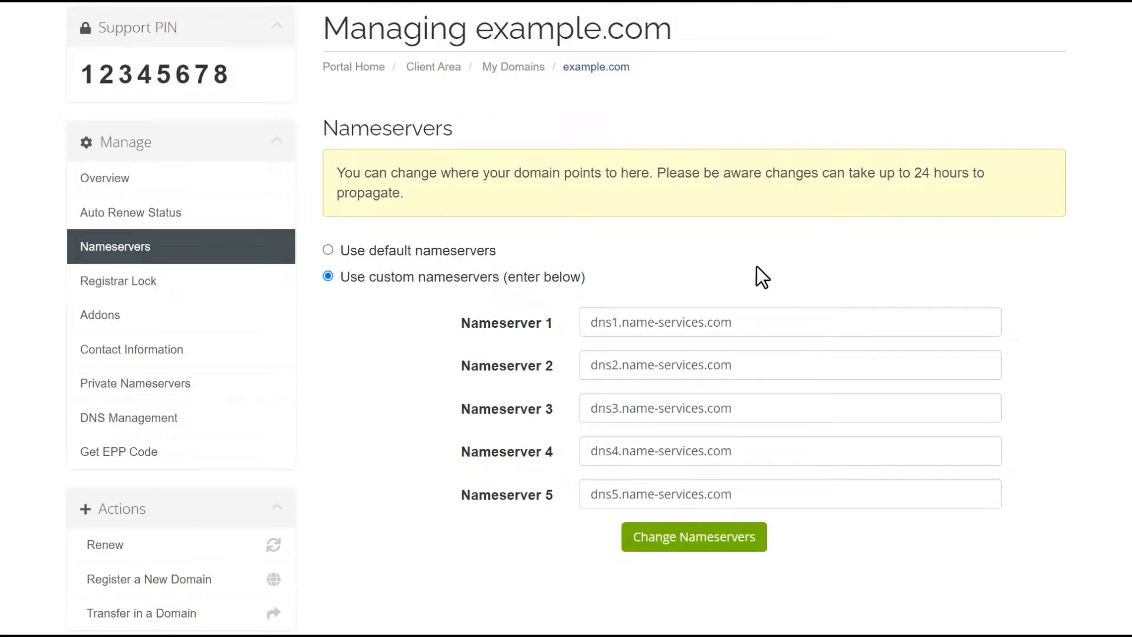
left_click(240, 423)
scroll(566, 319, "down", 3)
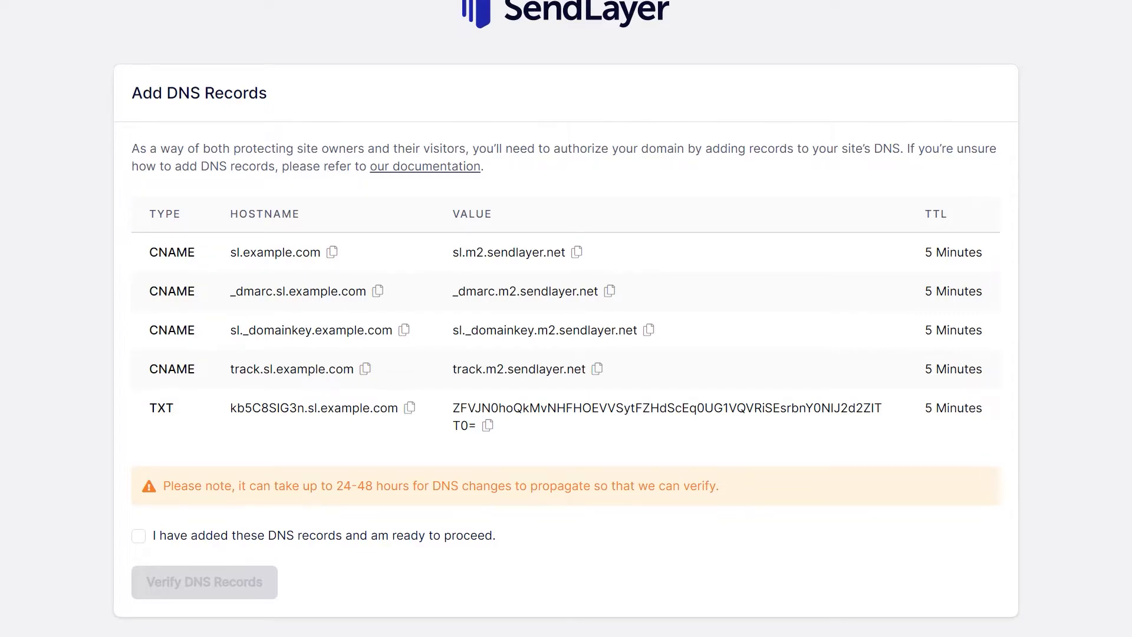
Copy the first CNAME hostname from SendLayer into the empty A2 Hosting record's host name and shorten it to sl
left_click(332, 253)
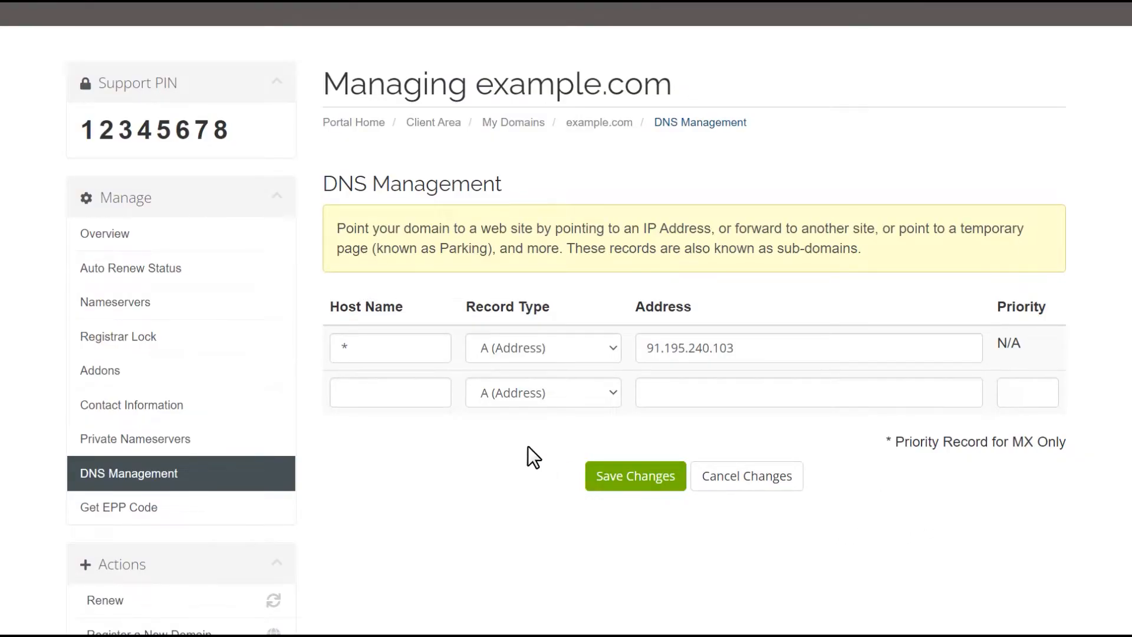
left_click(447, 390)
key("ctrl+v")
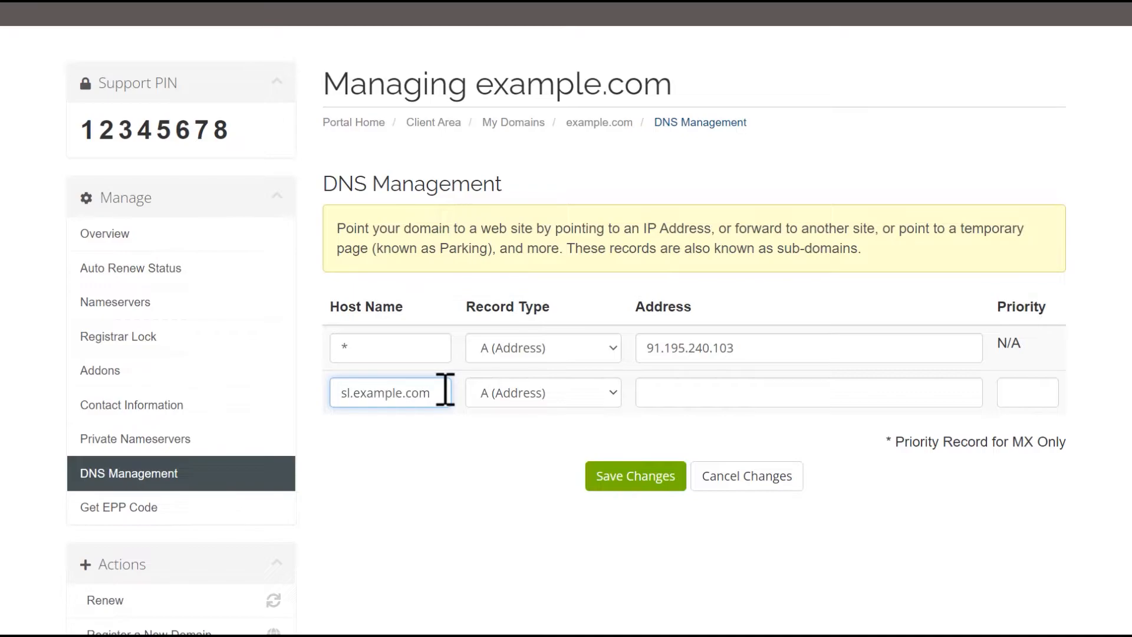
key("BackSpace")
key("BackSpace")
key("BackSpace")
key("BackSpace")
key("BackSpace")
key("BackSpace")
key("BackSpace")
key("BackSpace")
key("BackSpace")
key("BackSpace")
key("BackSpace")
Make the sl record a CNAME (Alias) with the address sl.m2.sendlayer.net copied from SendLayer, and save the changes
left_click(605, 391)
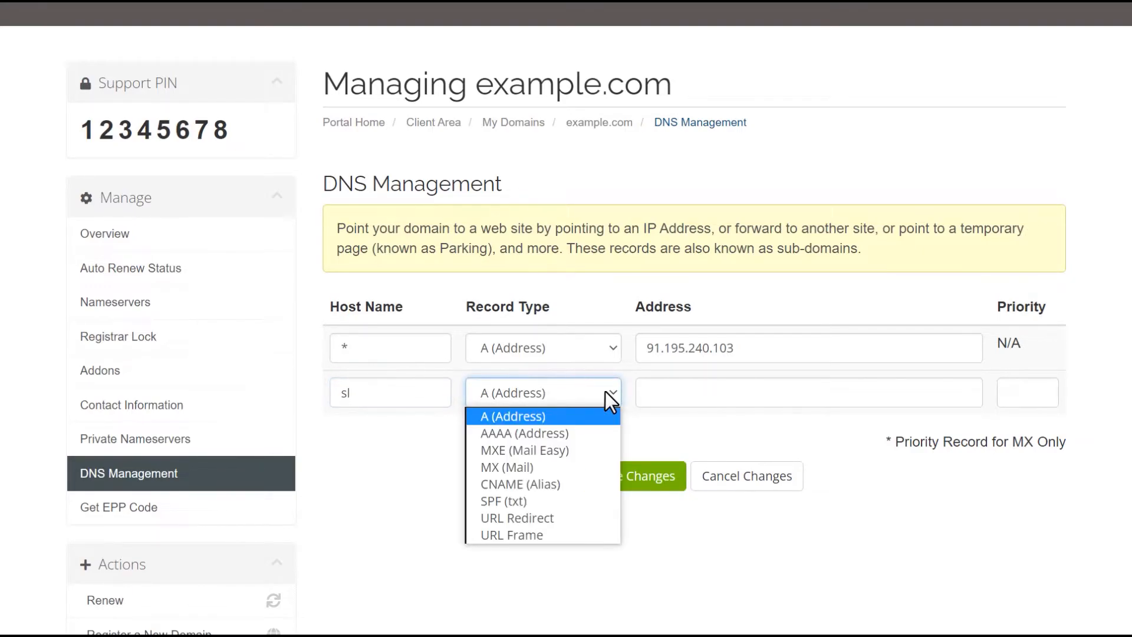
left_click(568, 482)
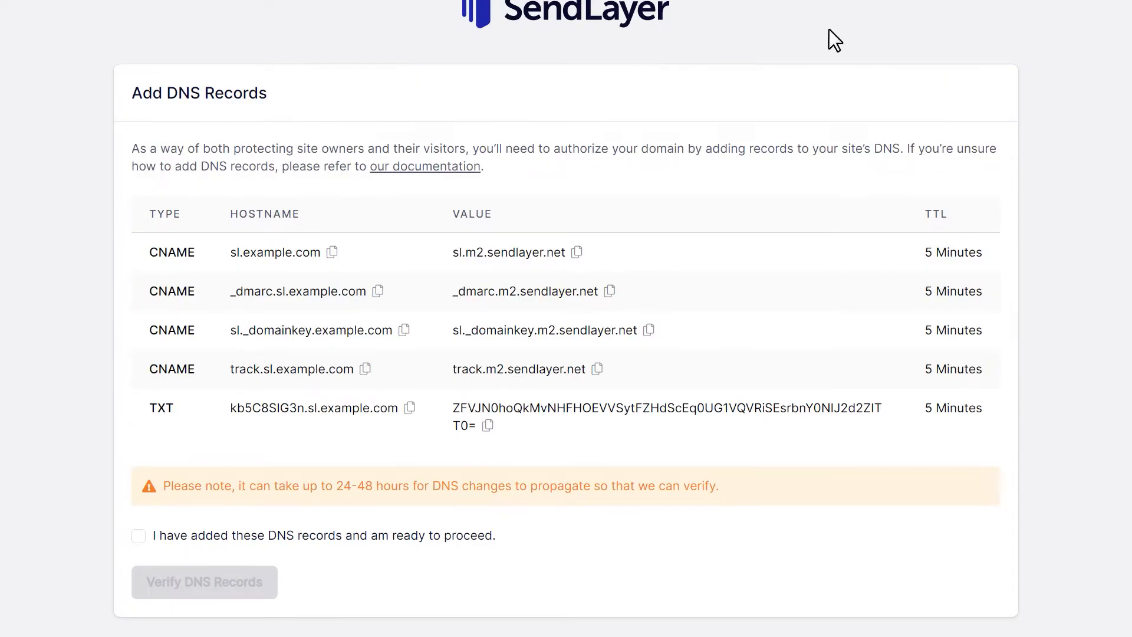
left_click(578, 253)
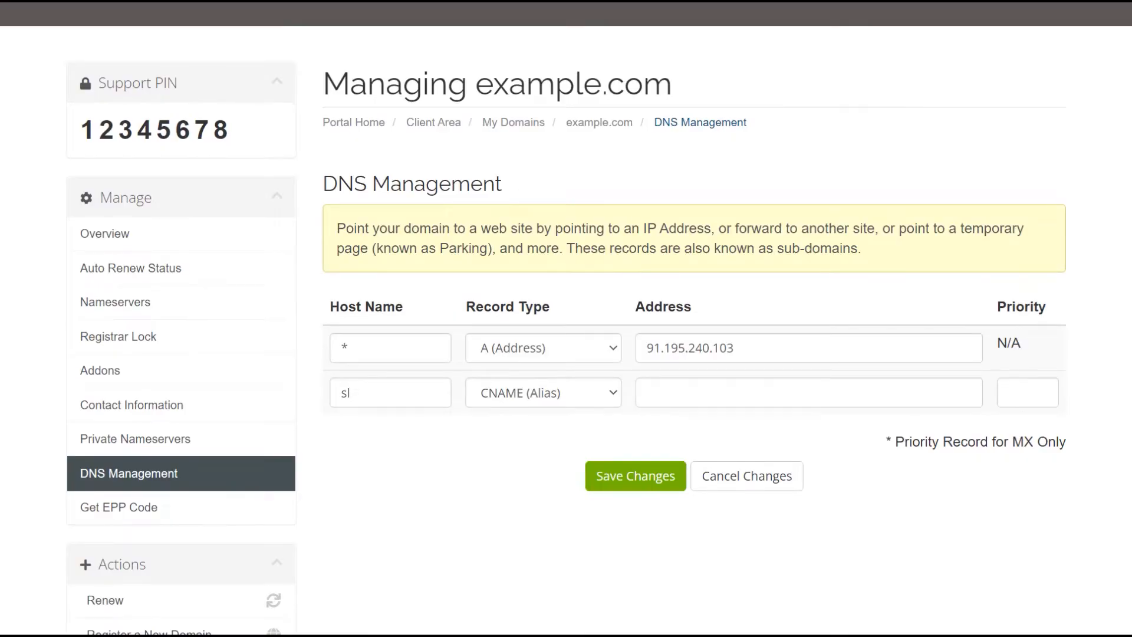
left_click(897, 392)
key("ctrl+v")
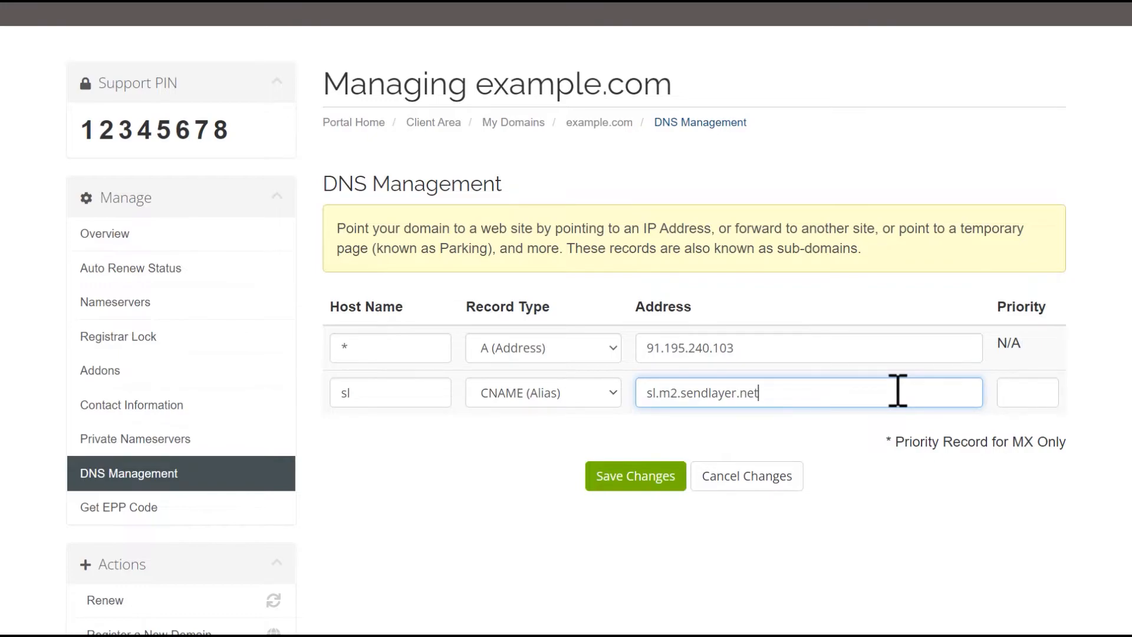
left_click(665, 489)
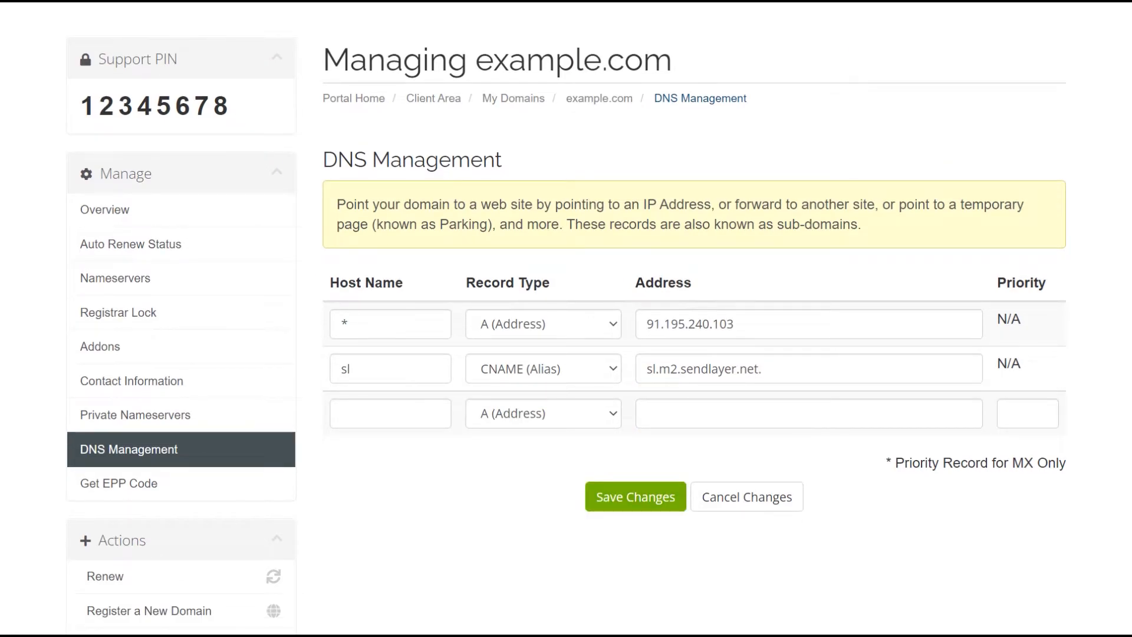
Paste the copied hostname into the host name of the next empty DNS record and move back through its text
left_click(437, 417)
key("ctrl+v")
key("Left")
key("Left")
key("Left")
key("Left")
key("Left")
key("Left")
key("Left")
key("Left")
key("Left")
key("Left")
key("Left")
key("Left")
key("Left")
key("Left")
key("Left")
key("Left")
key("Left")
key("Left")
key("Left")
key("Left")
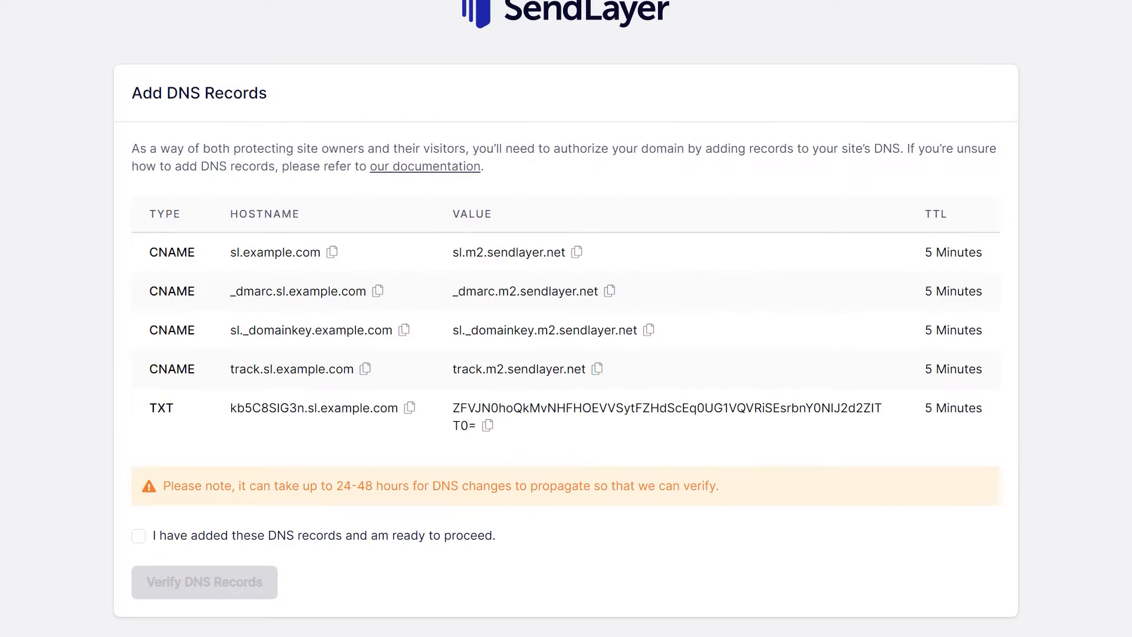
In SendLayer, confirm that the DNS records have been added and start their verification
left_click(136, 538)
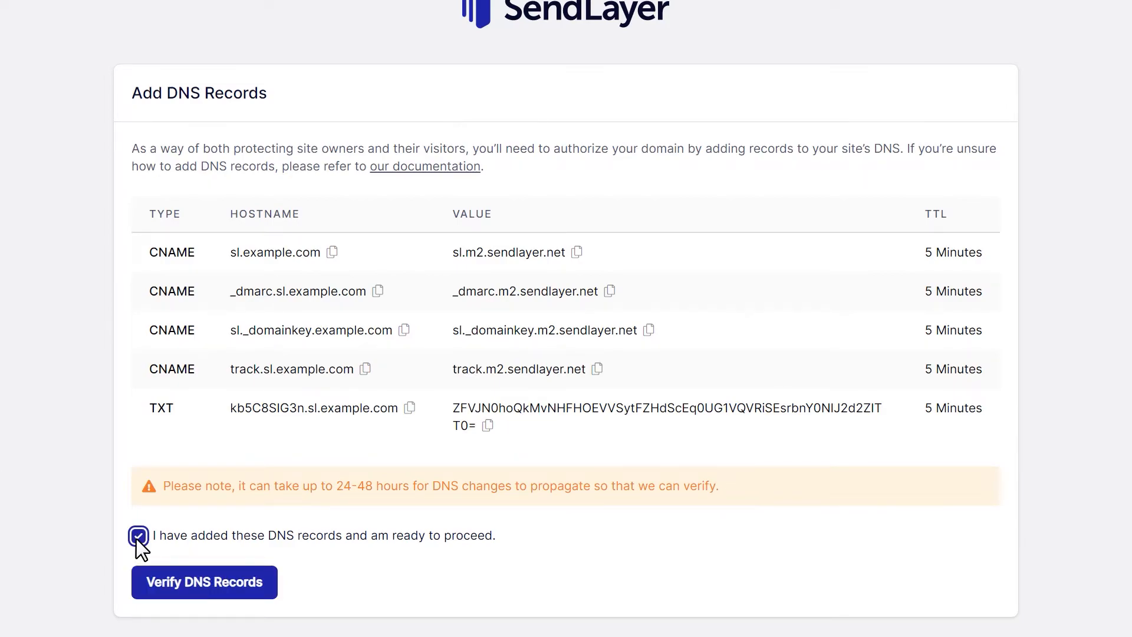
left_click(147, 583)
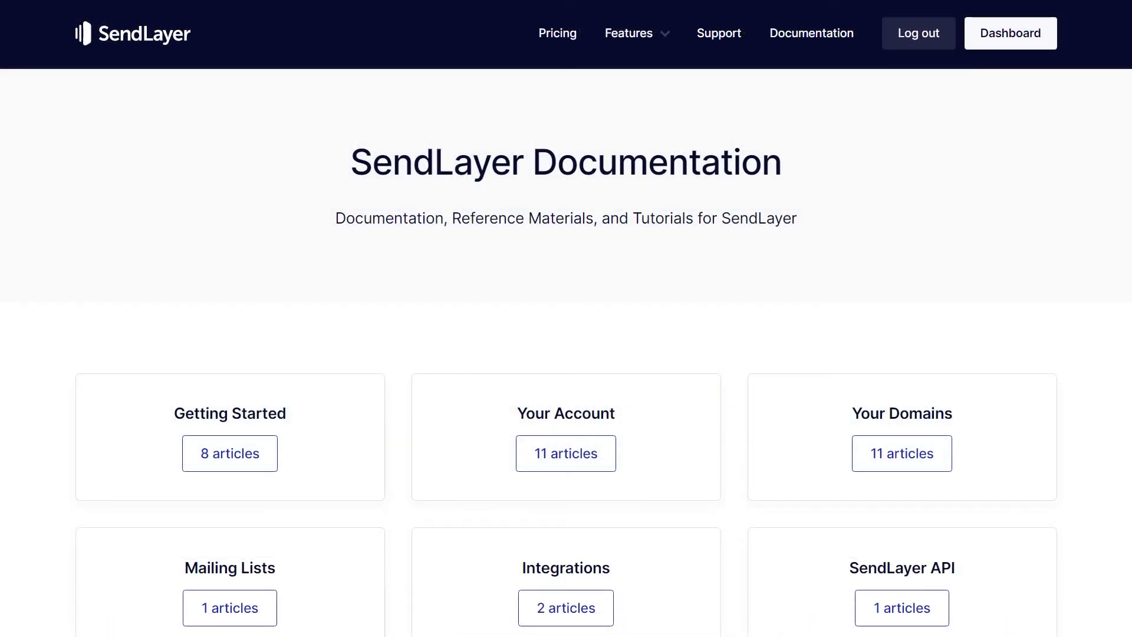
Look through the article categories on the SendLayer documentation page
scroll(567, 319, "down", 3)
scroll(566, 318, "down", 3)
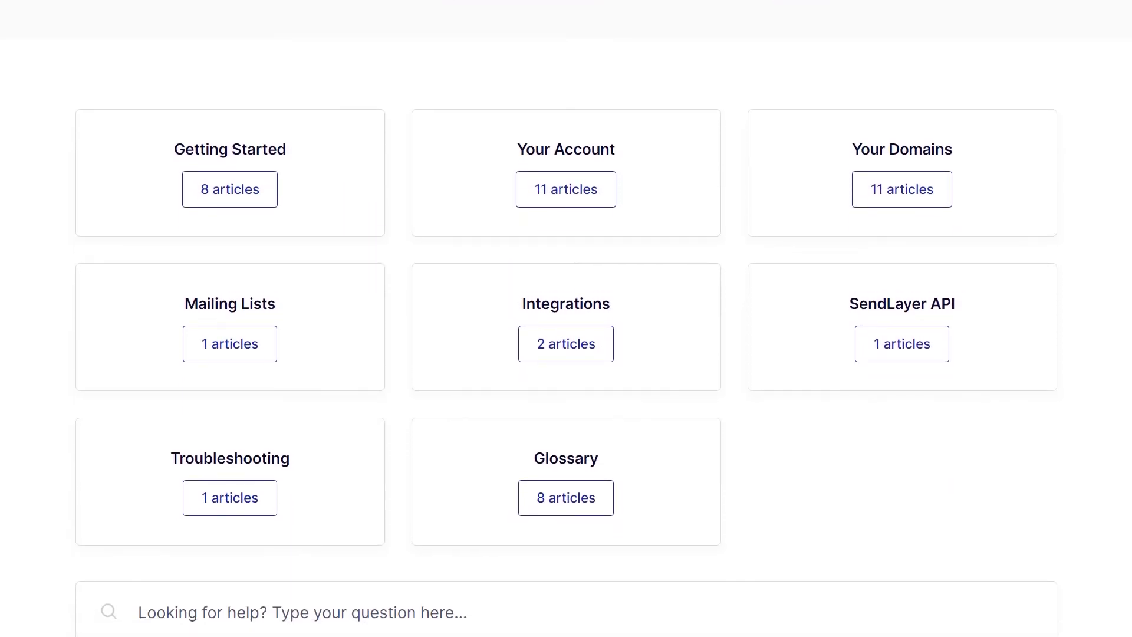